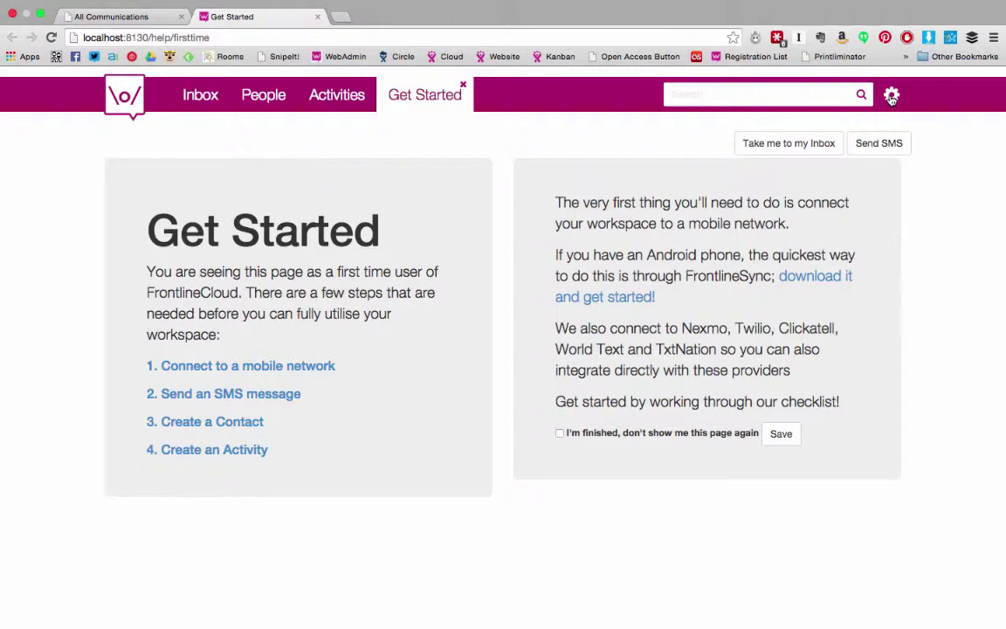
# - Open the General settings page of the FrontlineSMS workspace
pyautogui.click(891, 97)
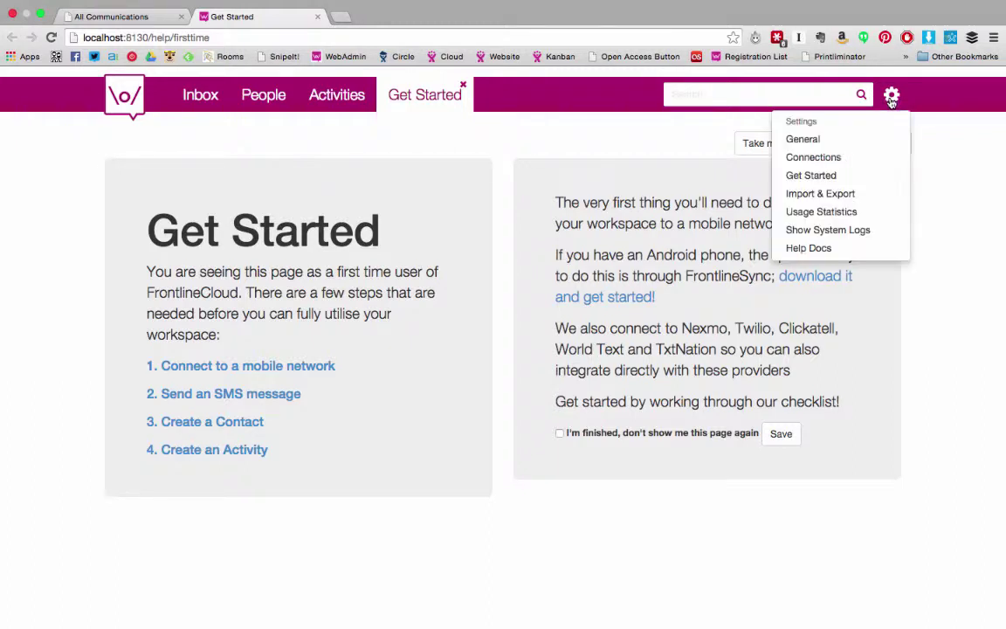
pyautogui.click(816, 141)
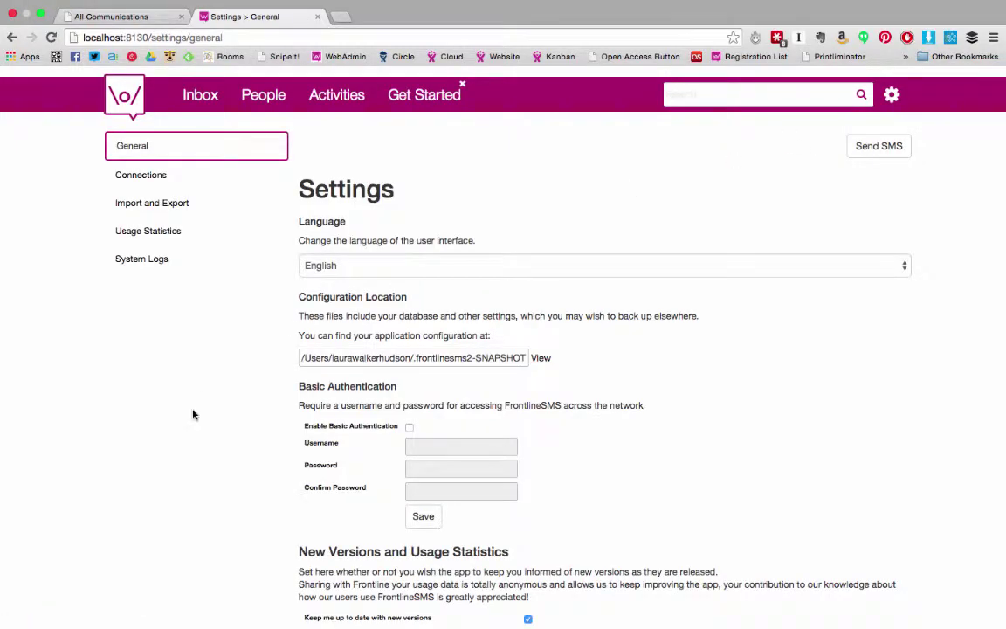
pyautogui.scroll(-2, 193, 413)
# - Switch the user interface language to French and back to English
pyautogui.click(368, 221)
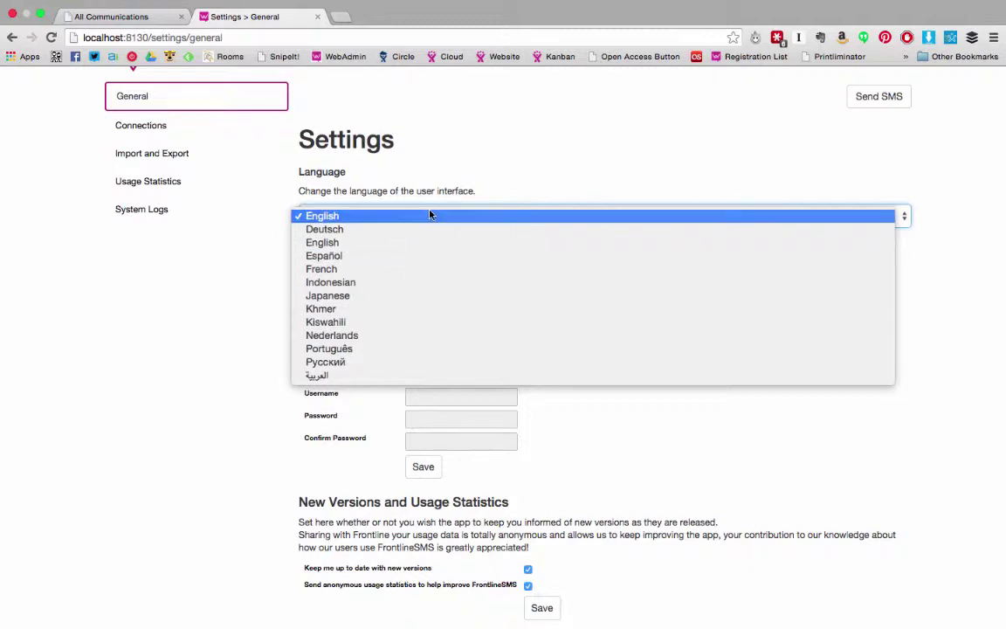
pyautogui.click(428, 272)
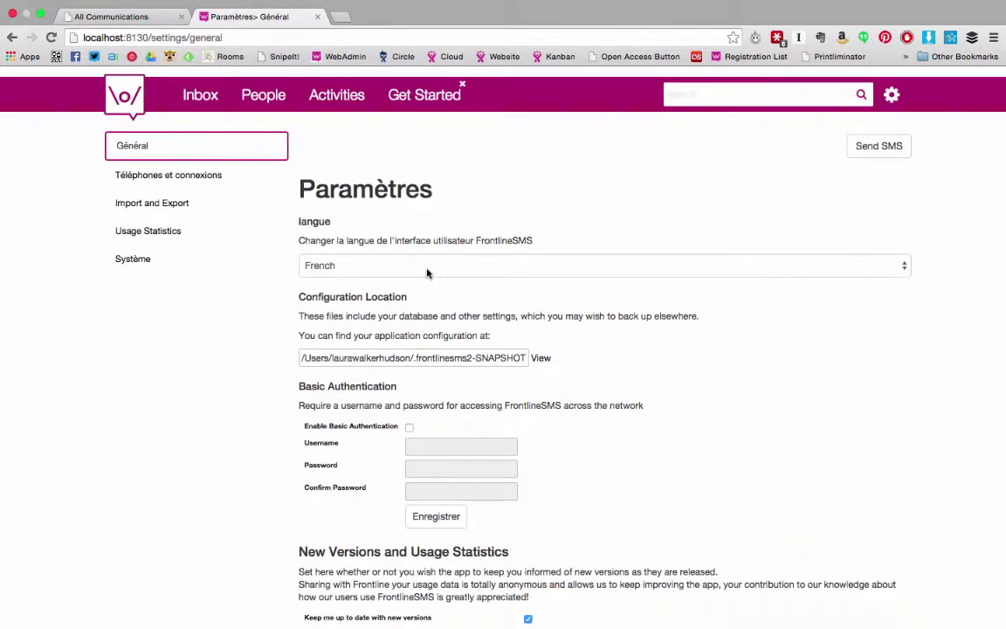
pyautogui.scroll(-1, 427, 273)
pyautogui.click(390, 217)
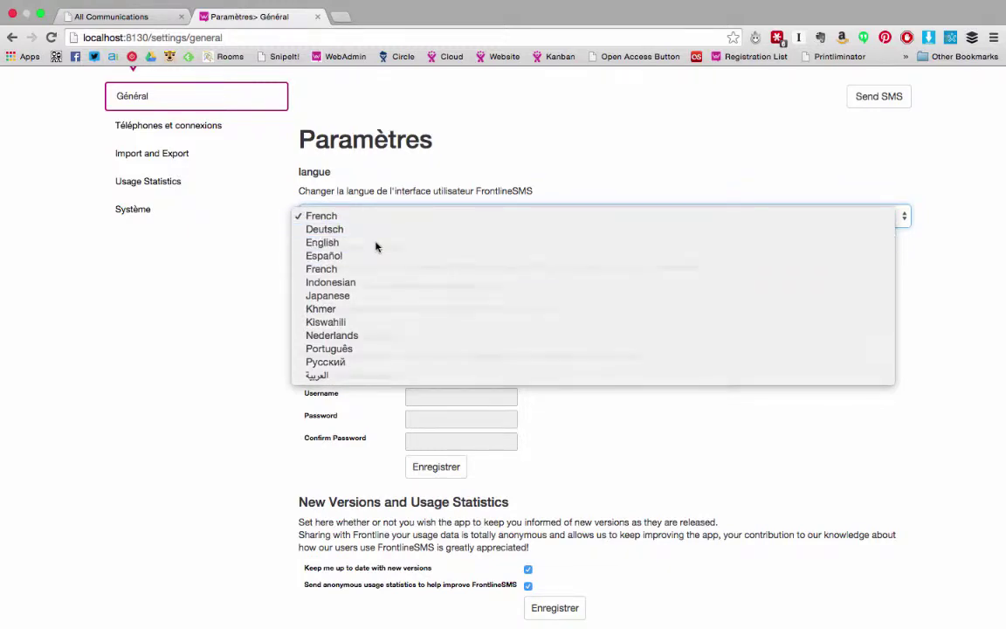
pyautogui.click(375, 245)
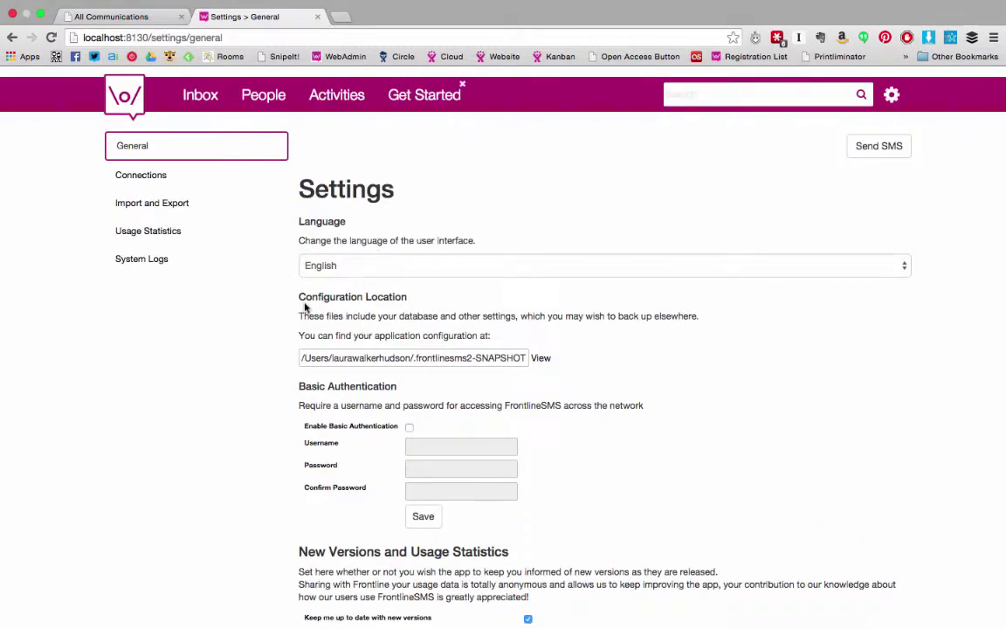
# - Examine the configuration location, basic authentication and new-version and usage statistics options in the General settings
pyautogui.scroll(-2, 284, 333)
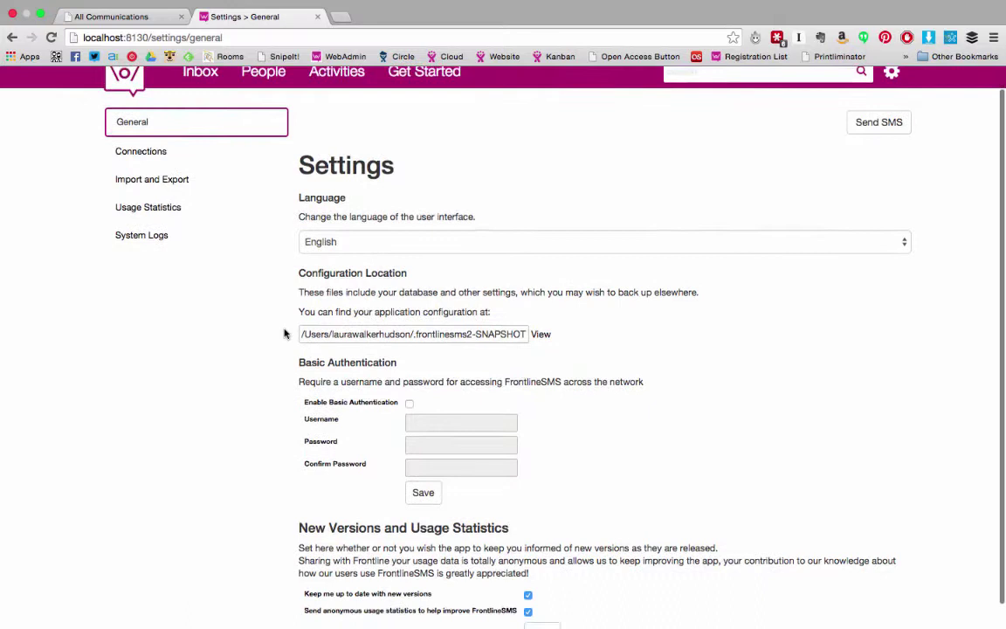
pyautogui.scroll(2, 284, 332)
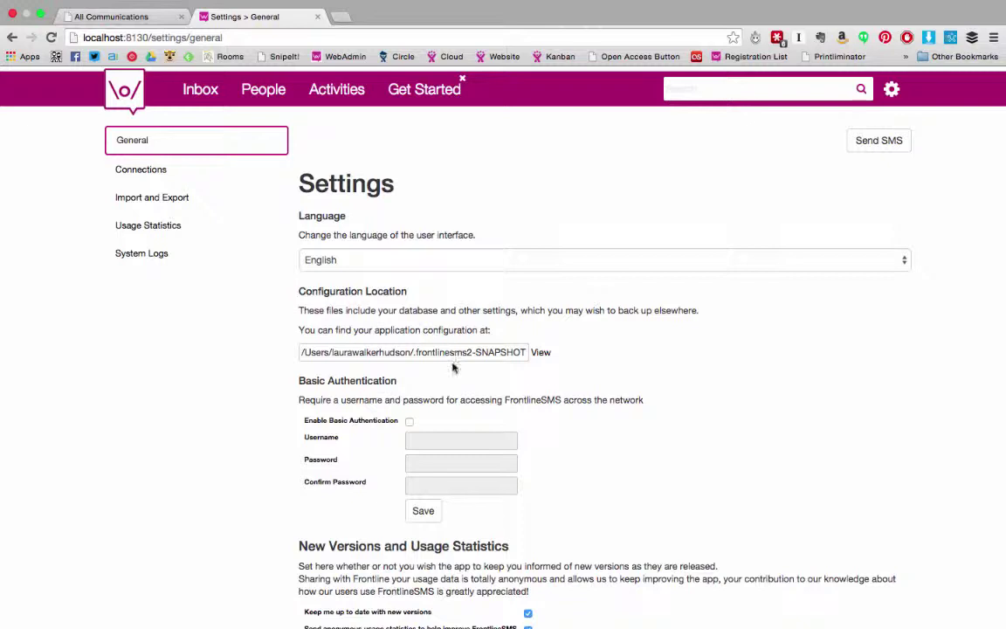
pyautogui.scroll(1, 445, 376)
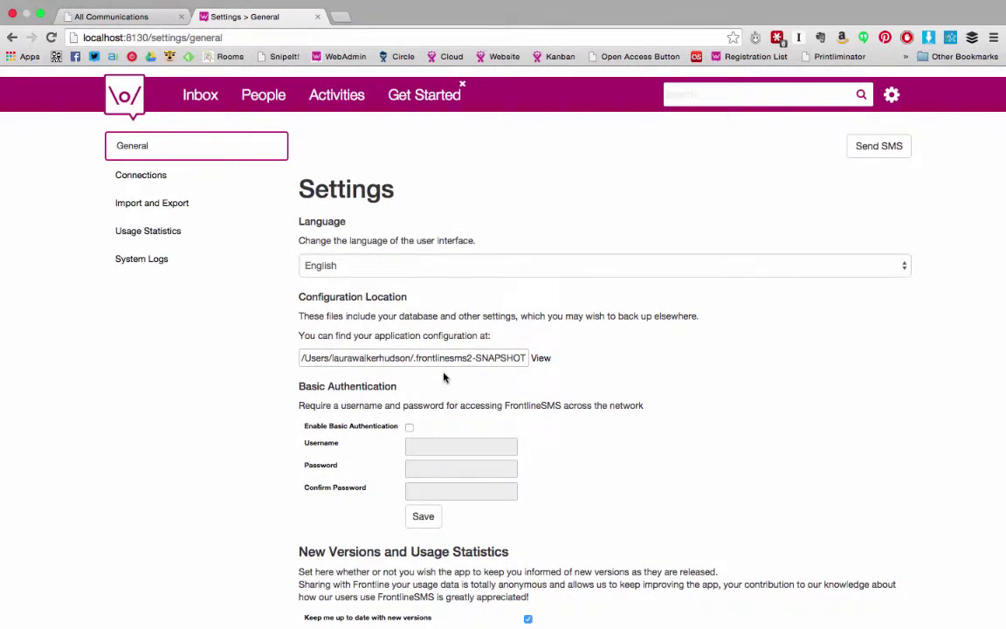
pyautogui.scroll(-3, 267, 433)
pyautogui.scroll(3, 267, 433)
pyautogui.scroll(-3, 645, 471)
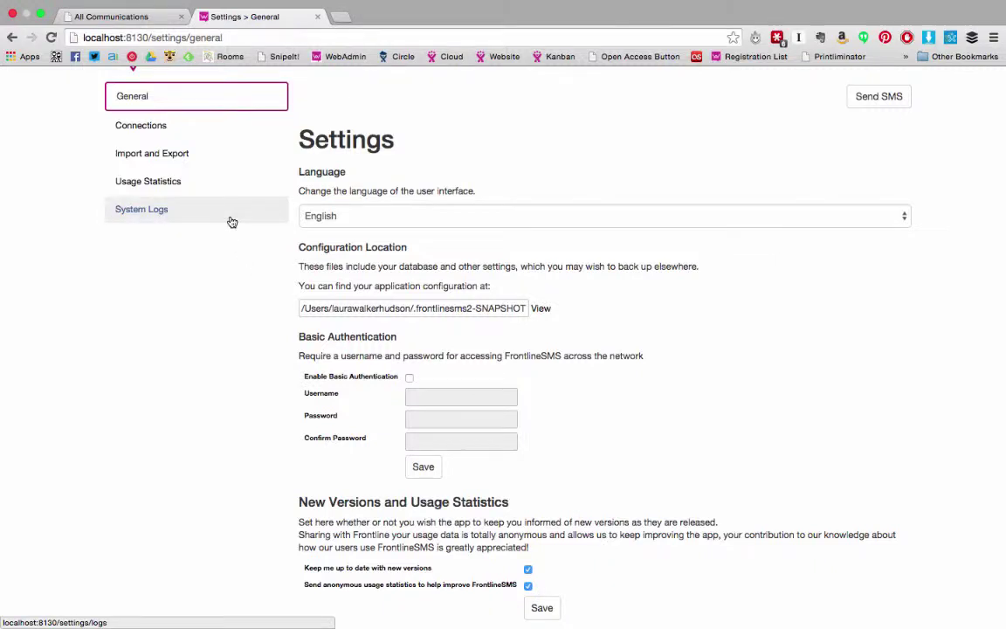
# - Open the Import and Export settings and choose the Inbox messages as the data to export
pyautogui.click(210, 155)
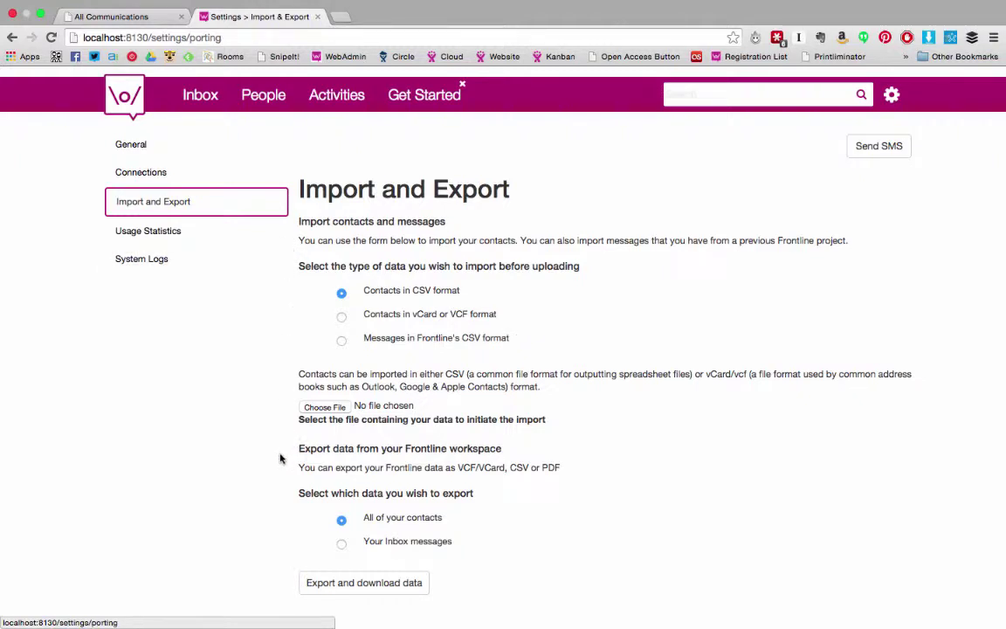
pyautogui.click(342, 544)
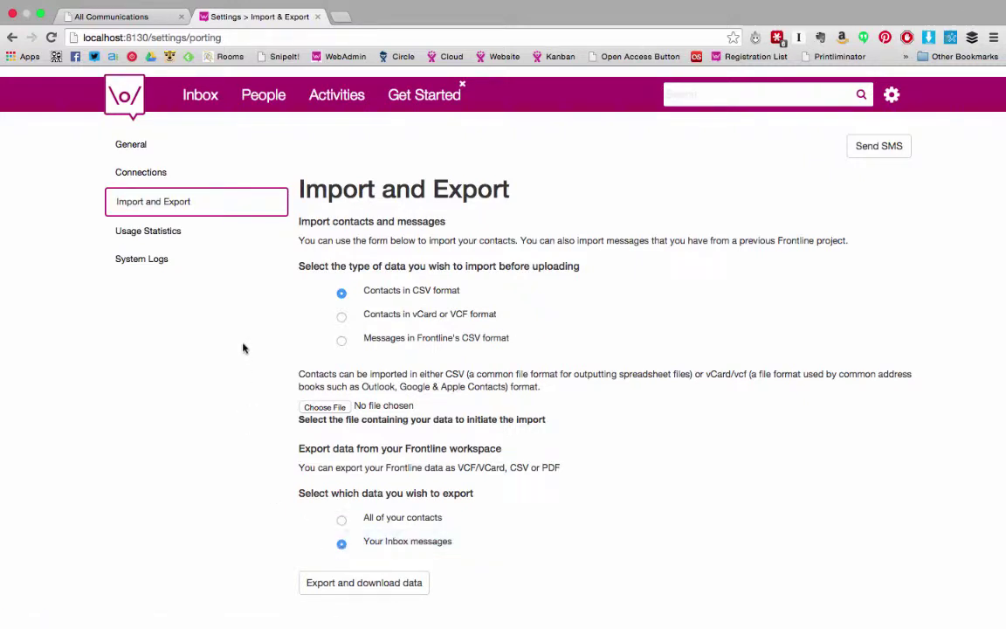
# - Open the usage statistics and check the group and activity/folder filter choices for the chart
pyautogui.click(180, 235)
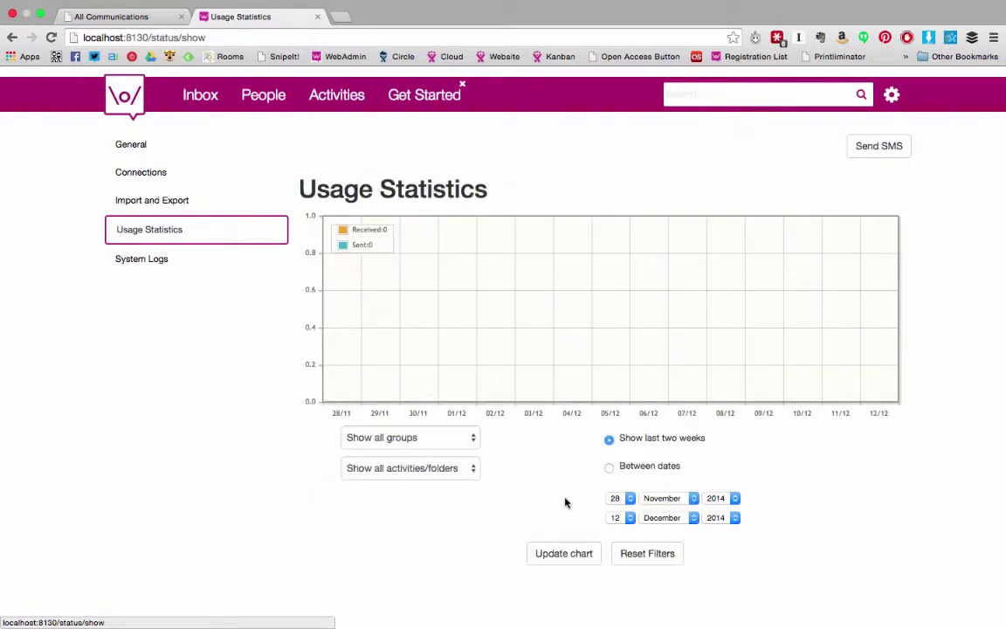
pyautogui.click(398, 440)
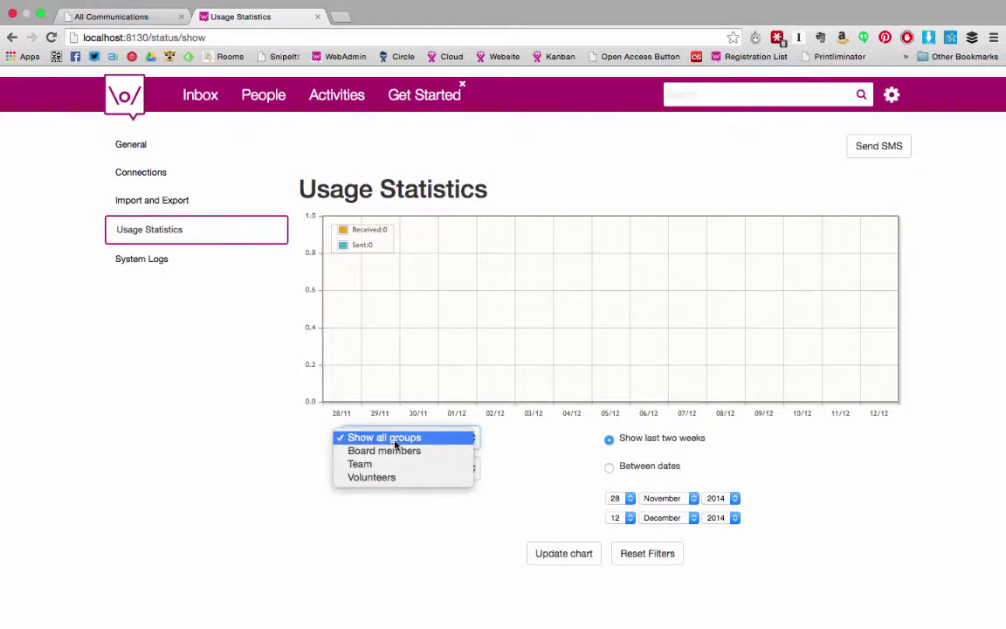
pyautogui.press('Escape')
pyautogui.click(396, 470)
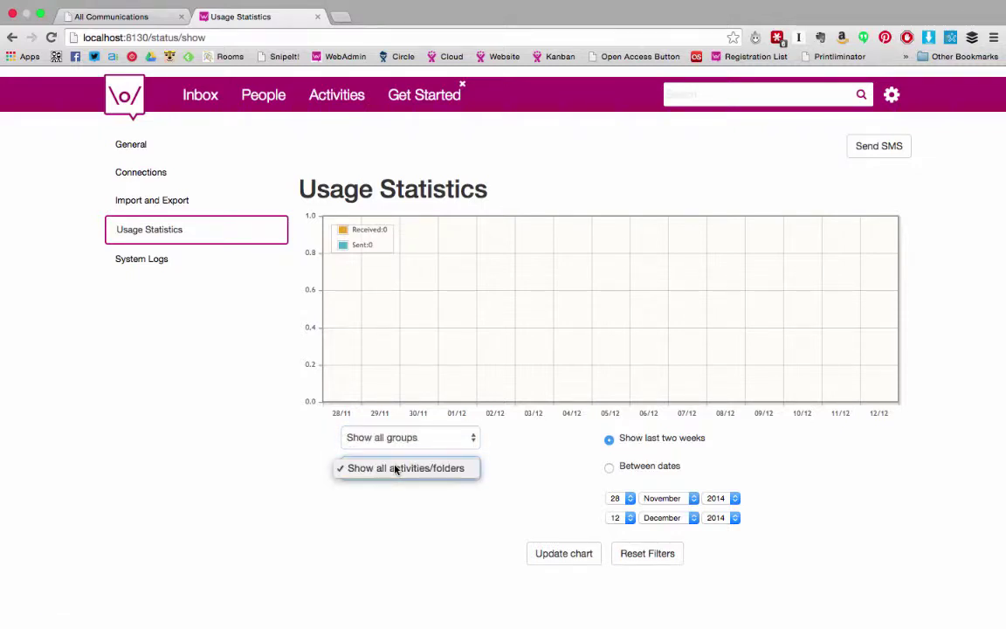
pyautogui.click(395, 469)
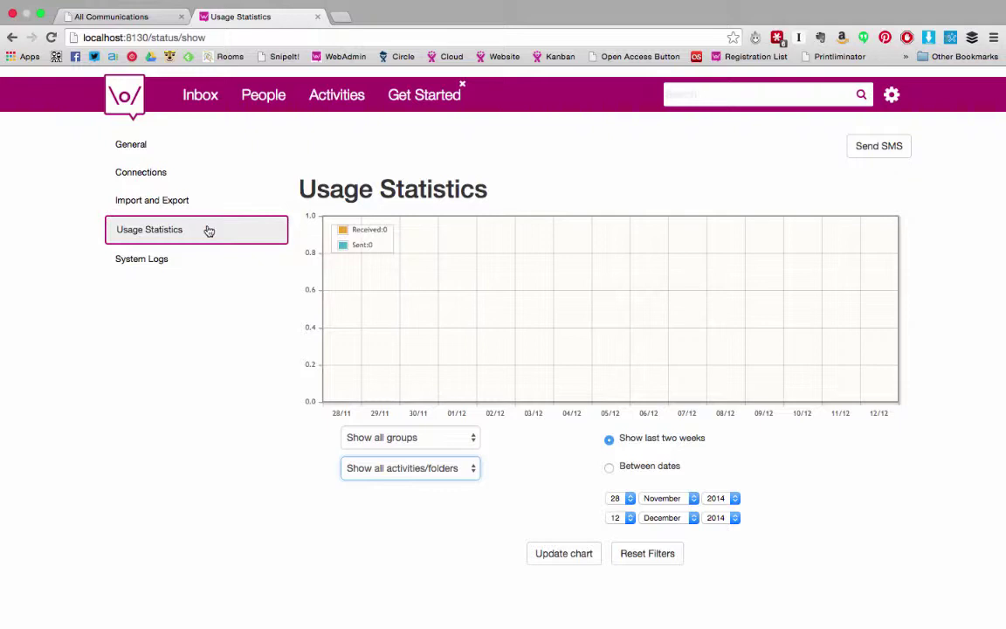
# - Open the system logs in the settings
pyautogui.click(147, 259)
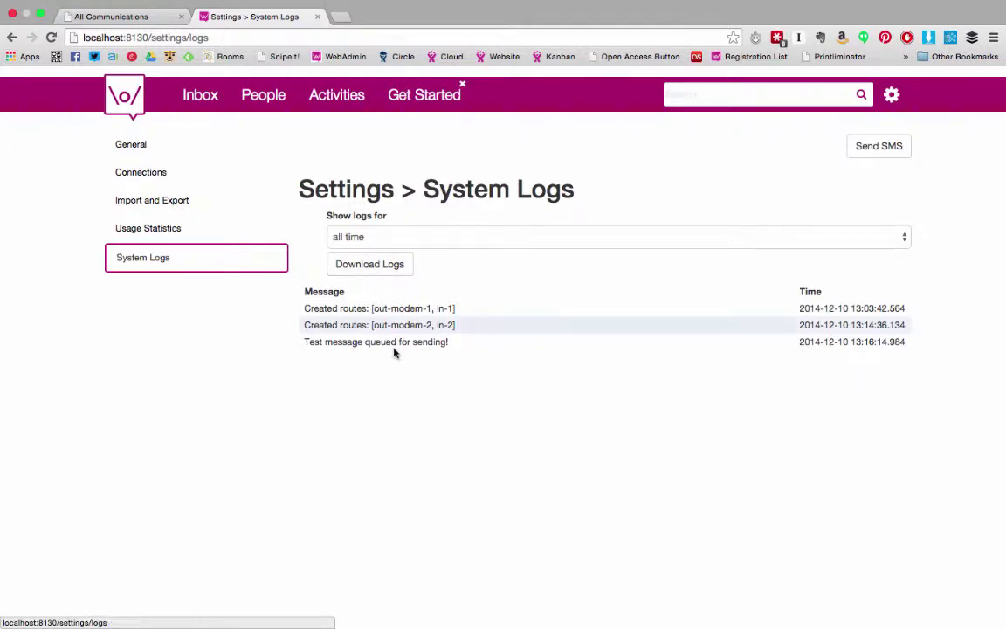
# - Open the online help documentation and search it for "twilio"
pyautogui.click(892, 95)
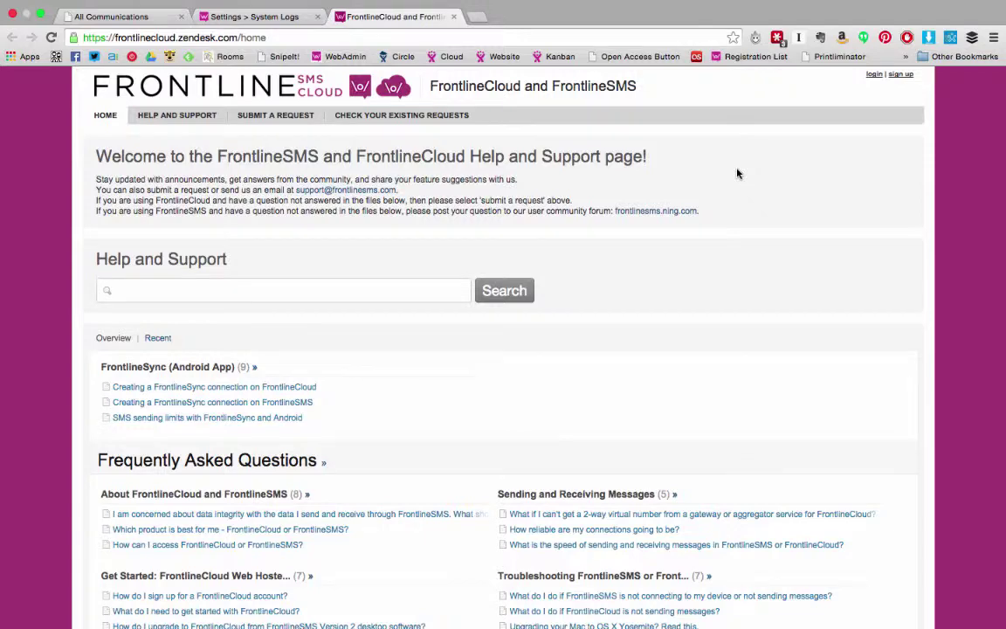
pyautogui.write('wilio')
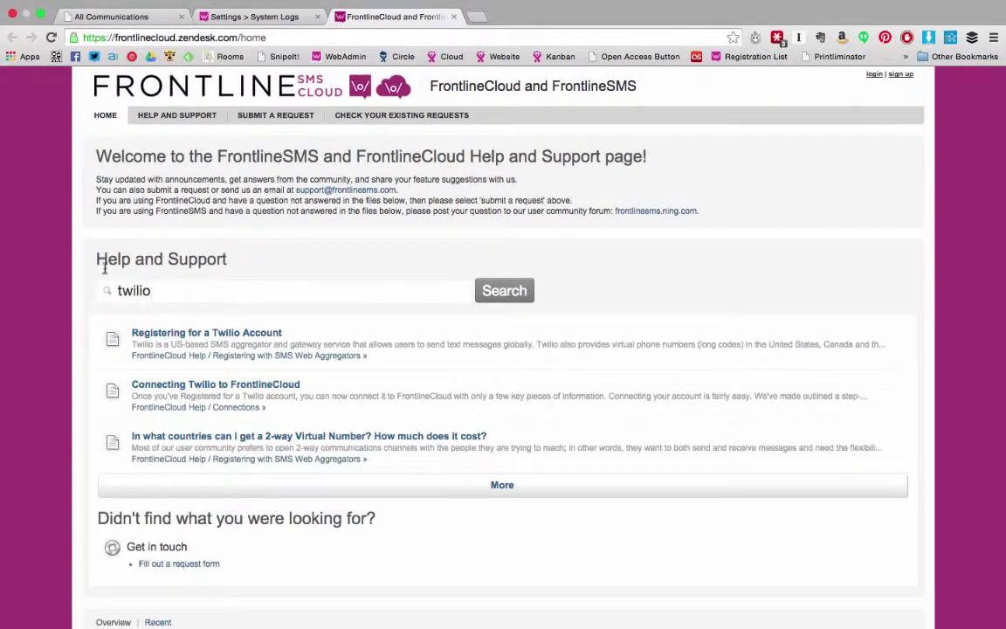
# - Browse the FAQ, FrontlineCloud and FrontlineSMS Desktop help topics and locate the option to submit a support request
pyautogui.scroll(-5, 138, 353)
pyautogui.scroll(-4, 137, 353)
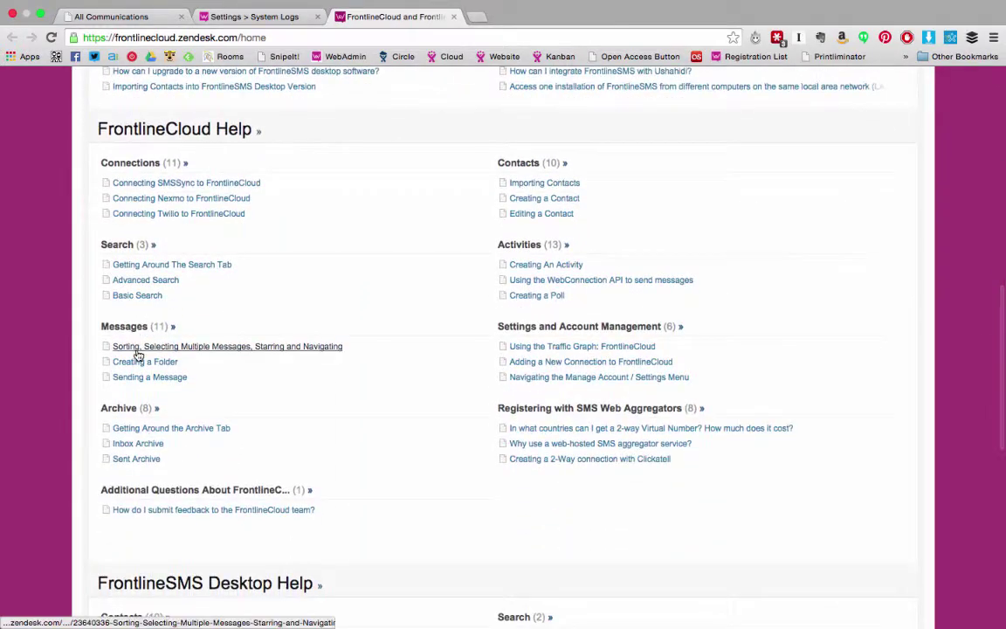
pyautogui.scroll(10, 485, 142)
pyautogui.scroll(-5, 485, 142)
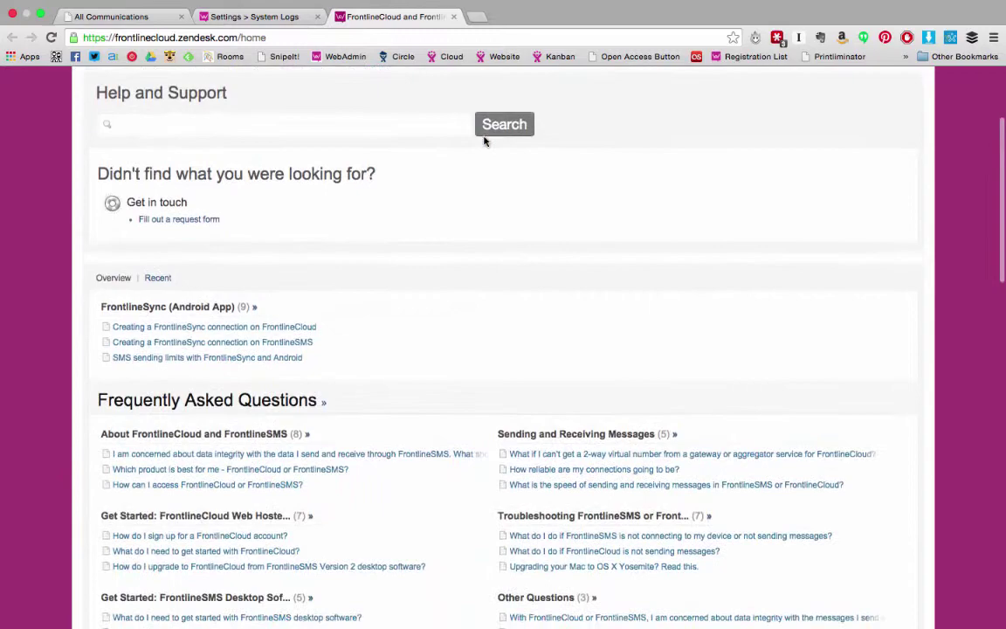
pyautogui.scroll(-3, 484, 142)
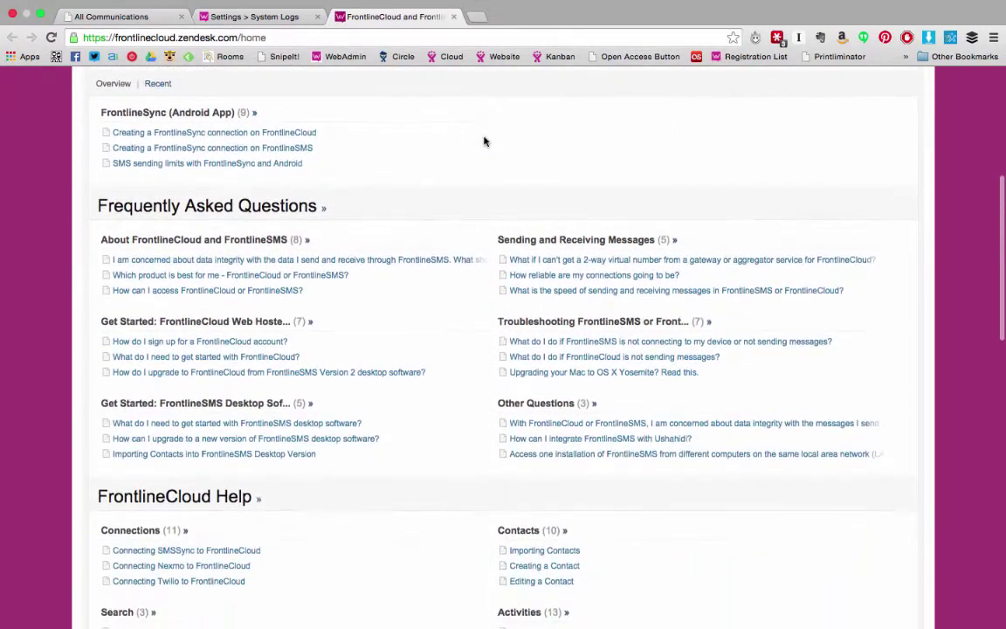
pyautogui.scroll(-5, 485, 141)
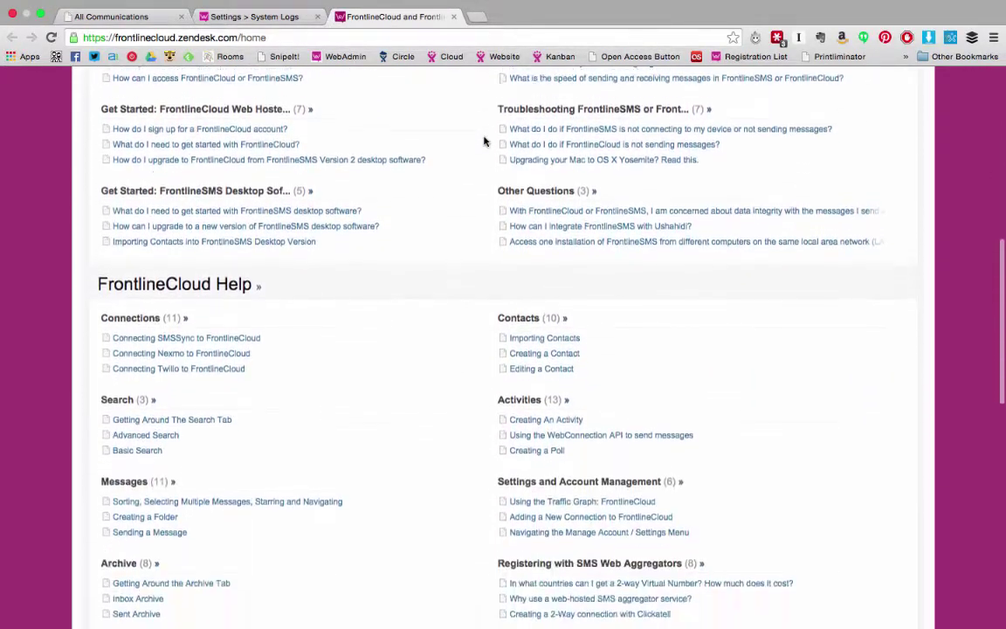
pyautogui.scroll(-4, 485, 141)
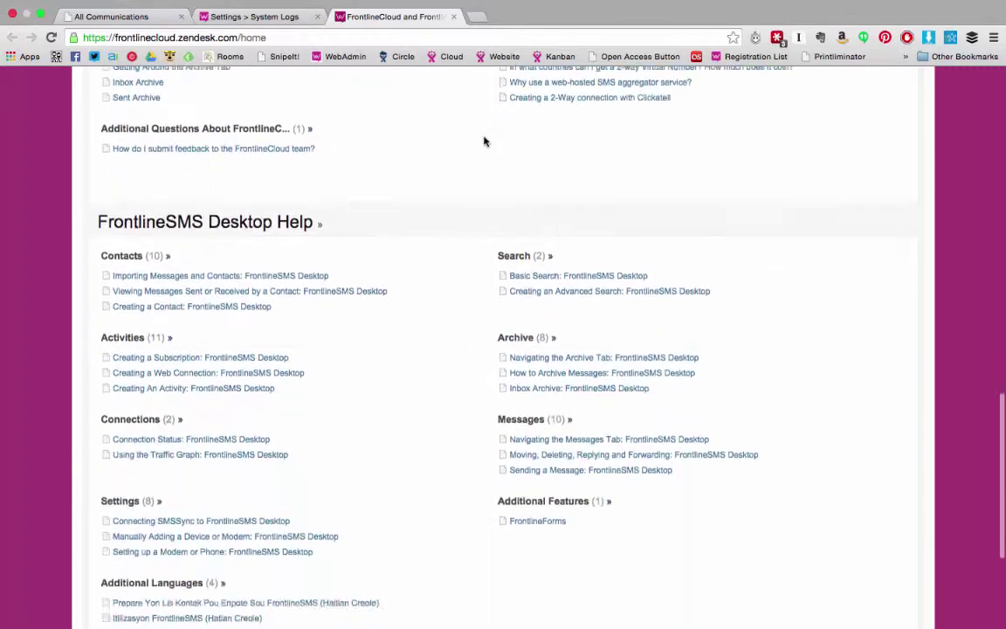
pyautogui.scroll(15, 275, 122)
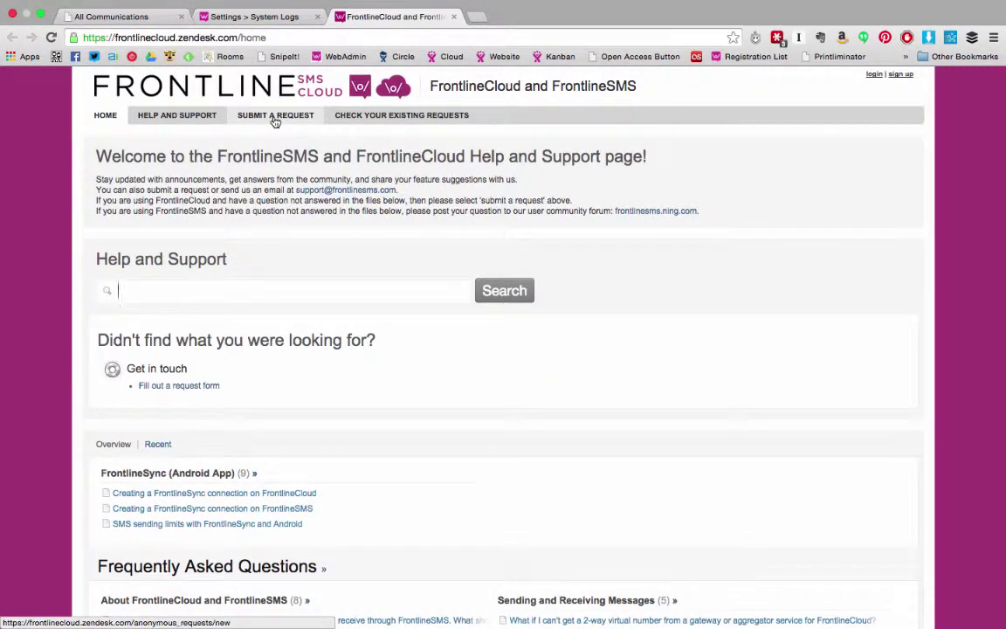
pyautogui.click(276, 122)
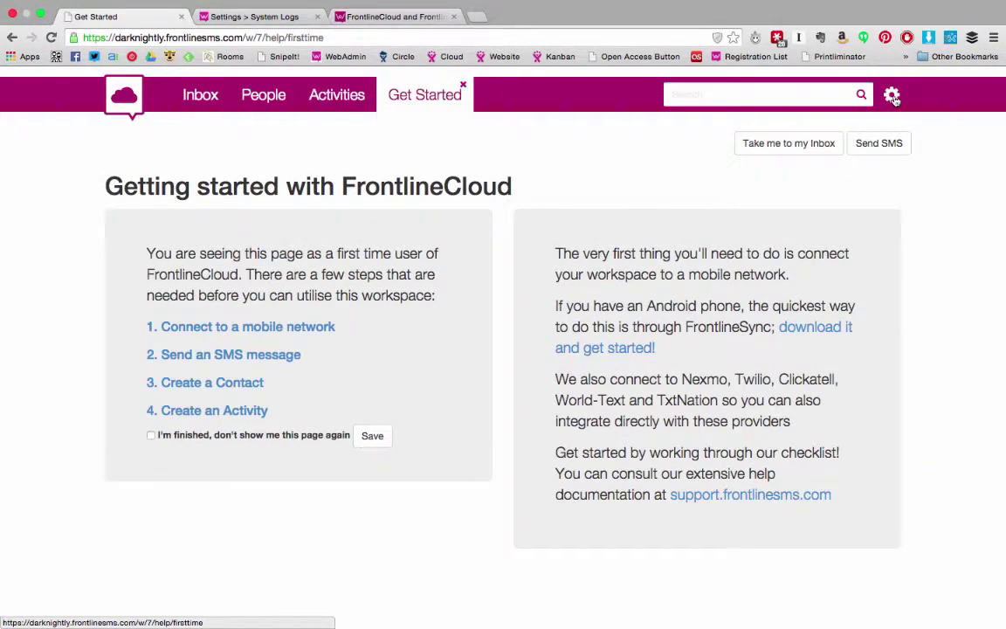
# - Switch to the FrontlineCloud workspace, check its settings and account options, and dismiss the Get Started page
pyautogui.click(892, 96)
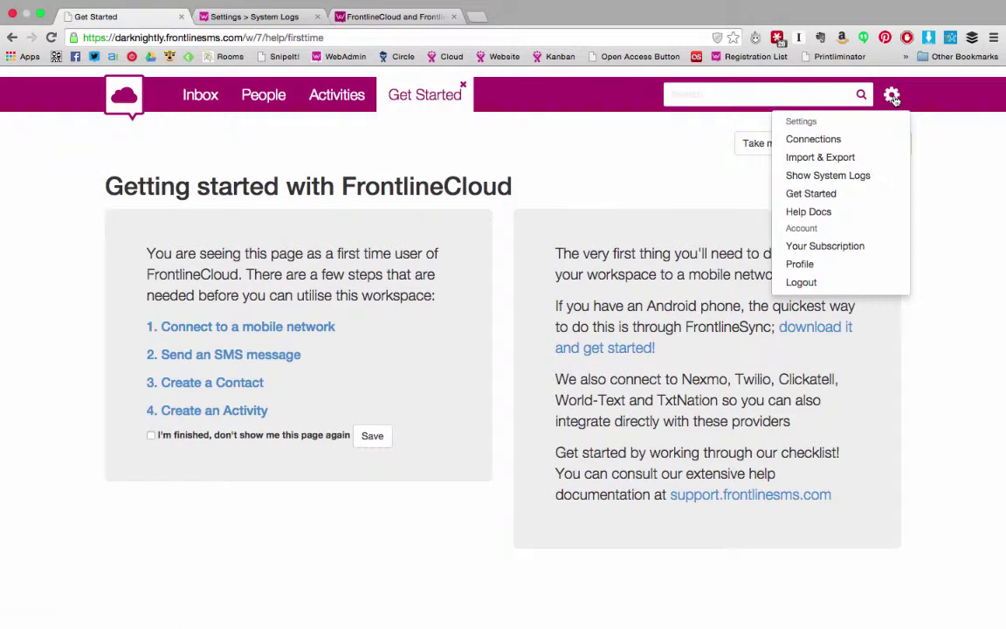
pyautogui.click(892, 95)
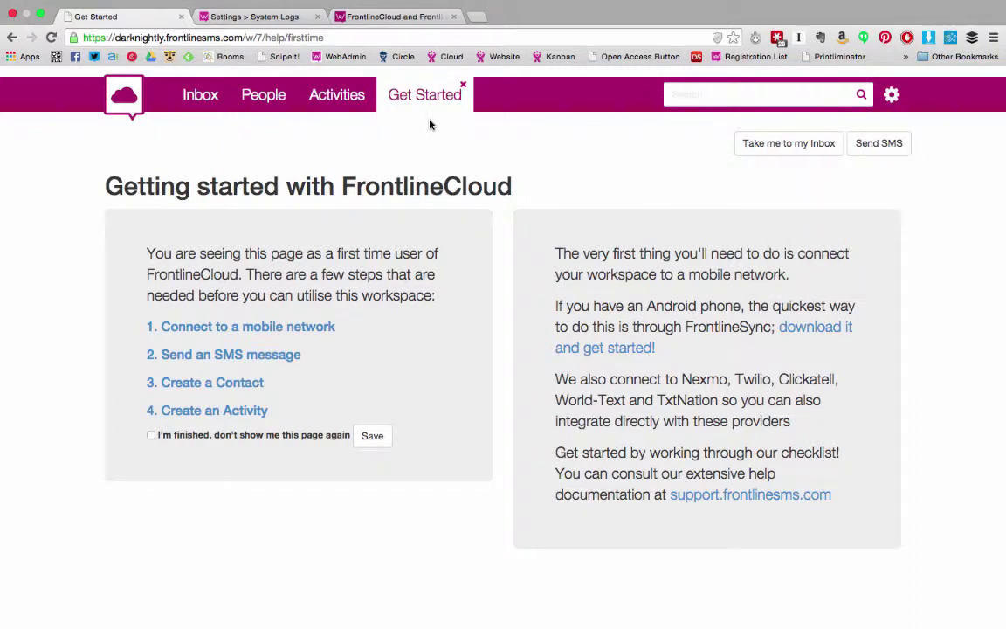
pyautogui.click(464, 88)
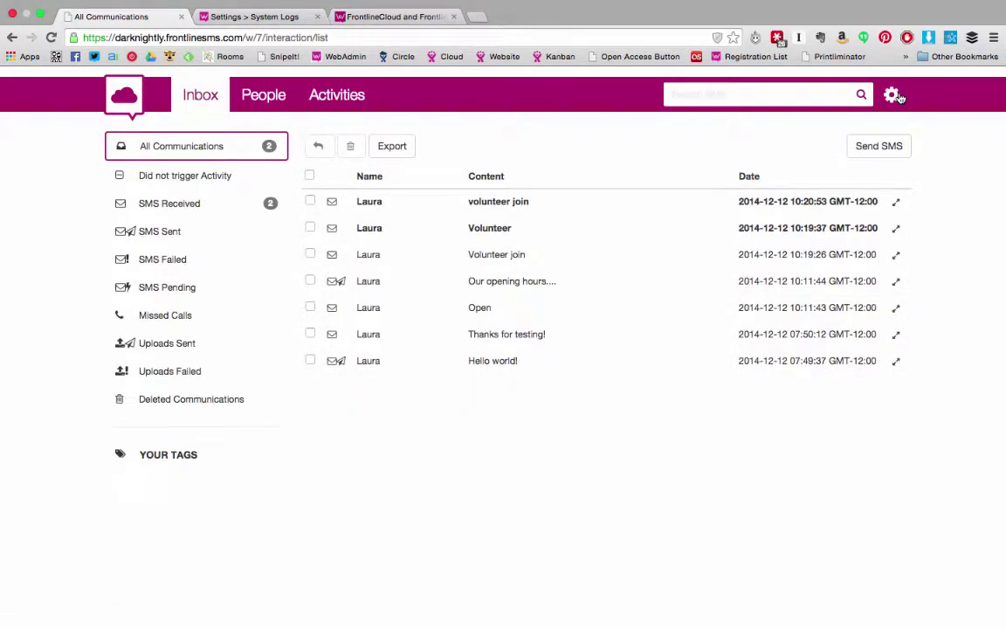
# - Open the FrontlineCloud subscription page and review the account status, upgrade form and payment history
pyautogui.click(898, 97)
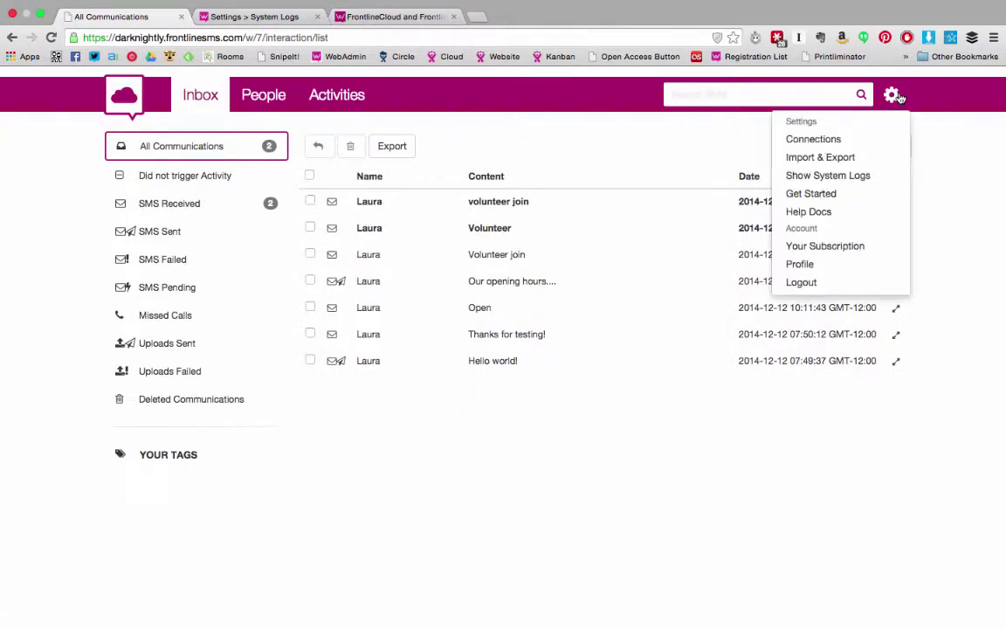
pyautogui.click(800, 256)
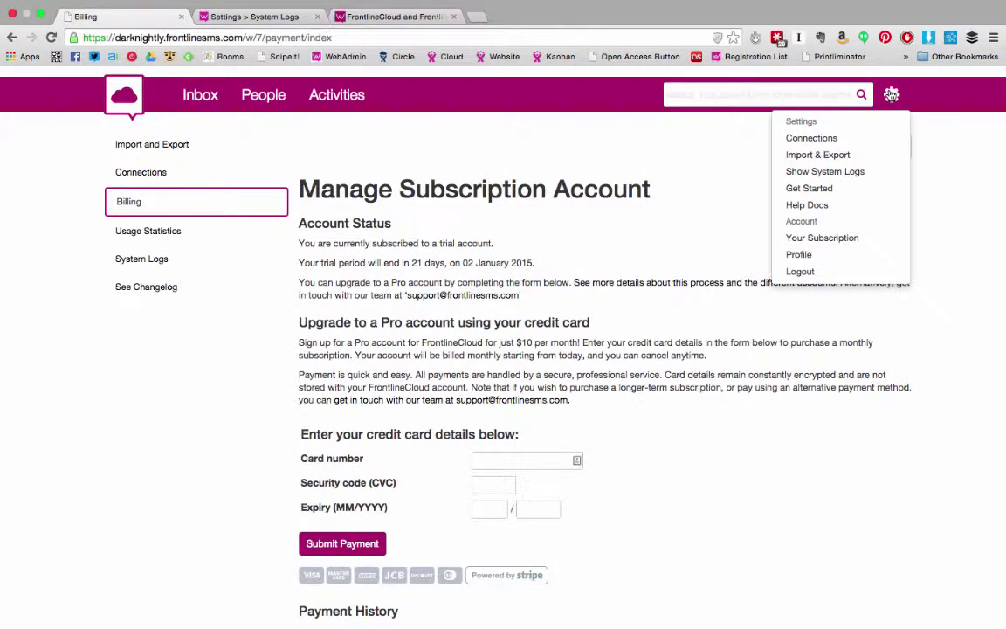
pyautogui.scroll(-1, 665, 294)
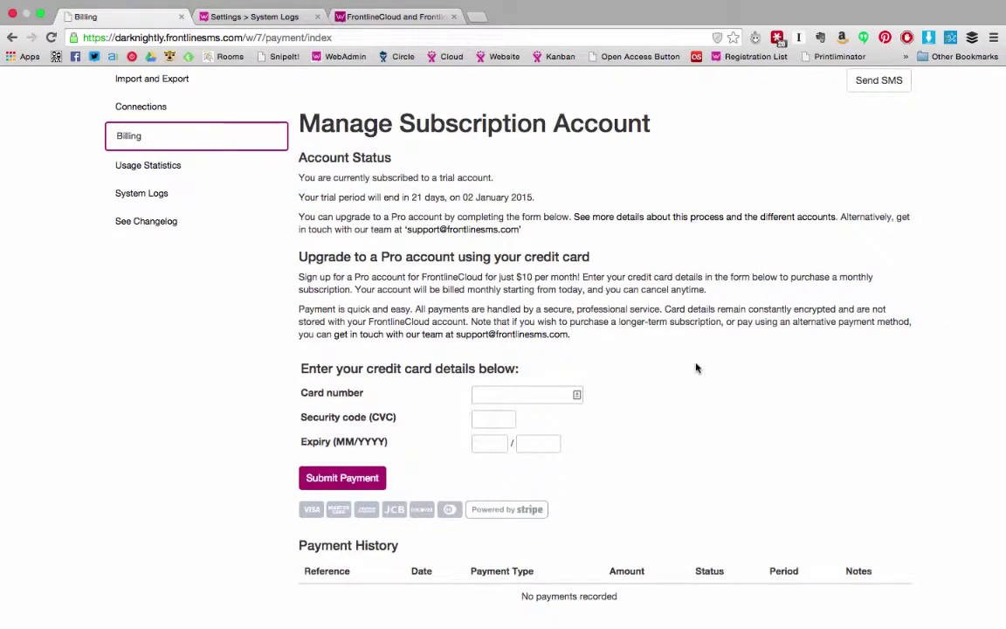
pyautogui.scroll(1, 804, 136)
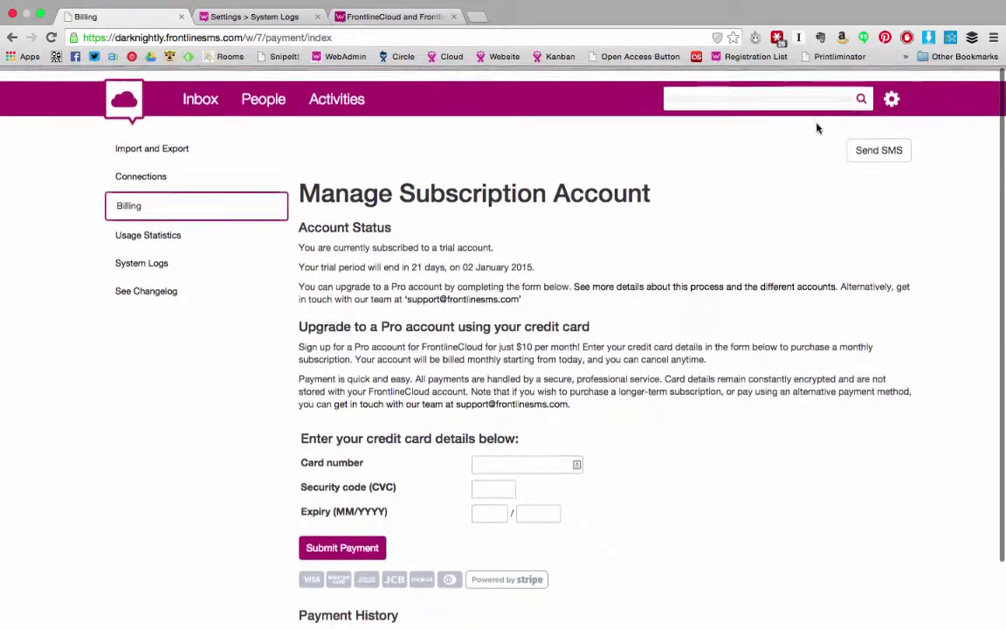
# - Open the user profile and review the email, password, timezone and language options
pyautogui.moveTo(892, 99)
pyautogui.click(860, 254)
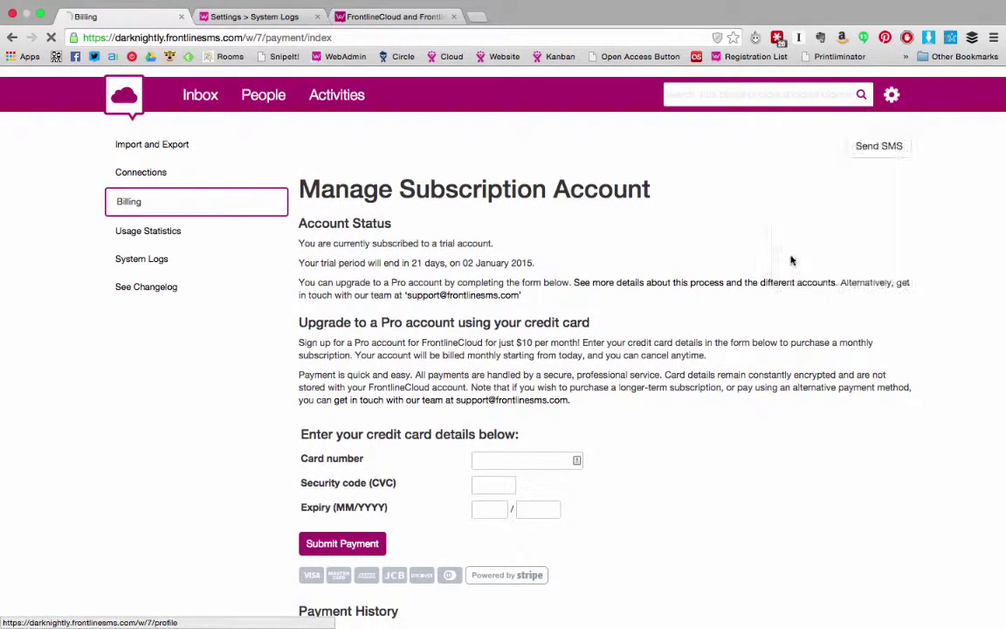
pyautogui.scroll(-1, 341, 374)
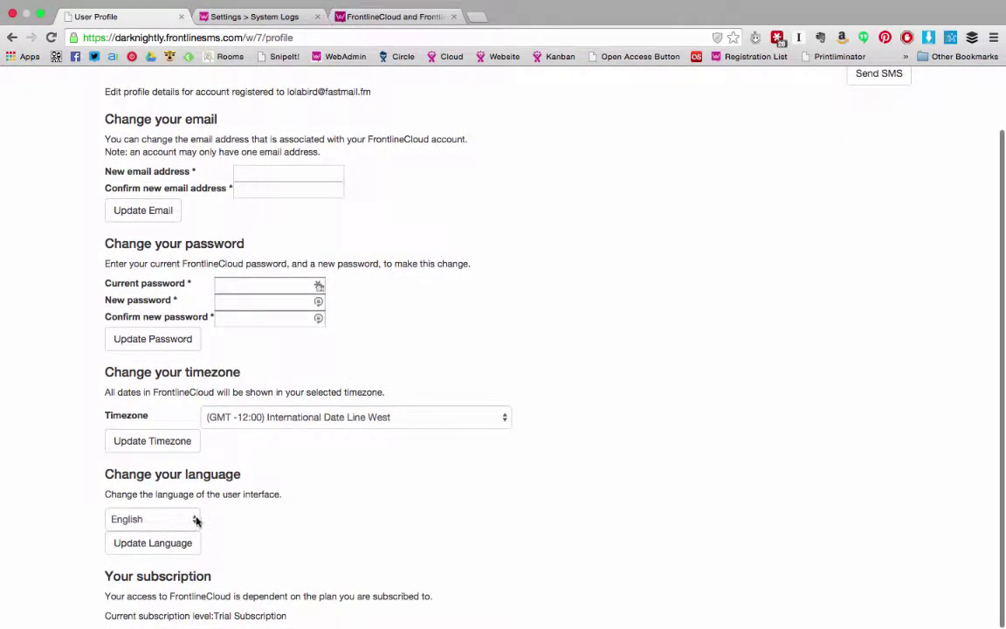
pyautogui.scroll(1, 747, 150)
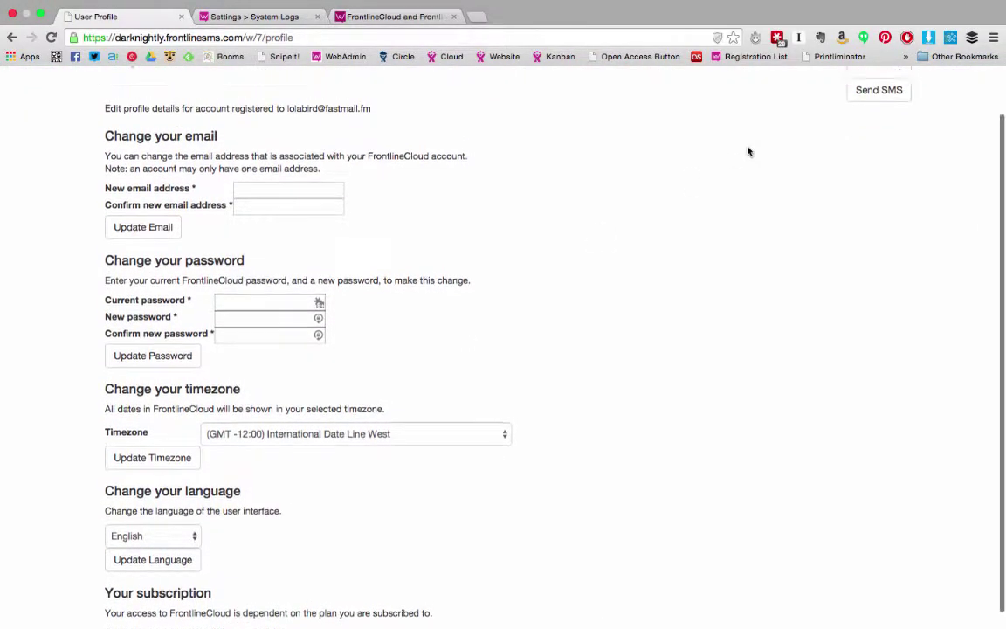
# - Log out of the FrontlineCloud account
pyautogui.click(891, 98)
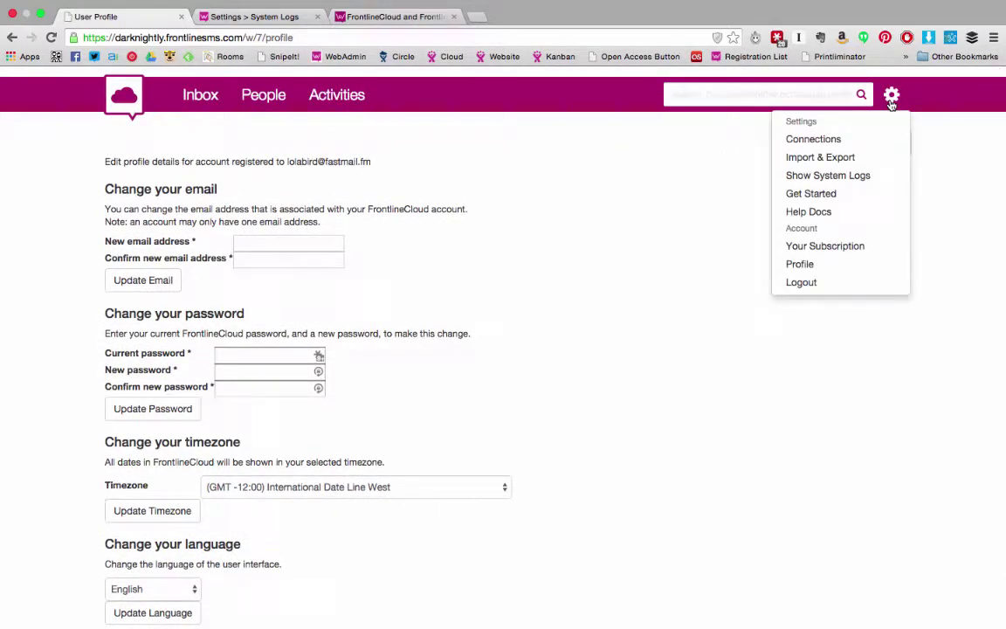
pyautogui.click(797, 284)
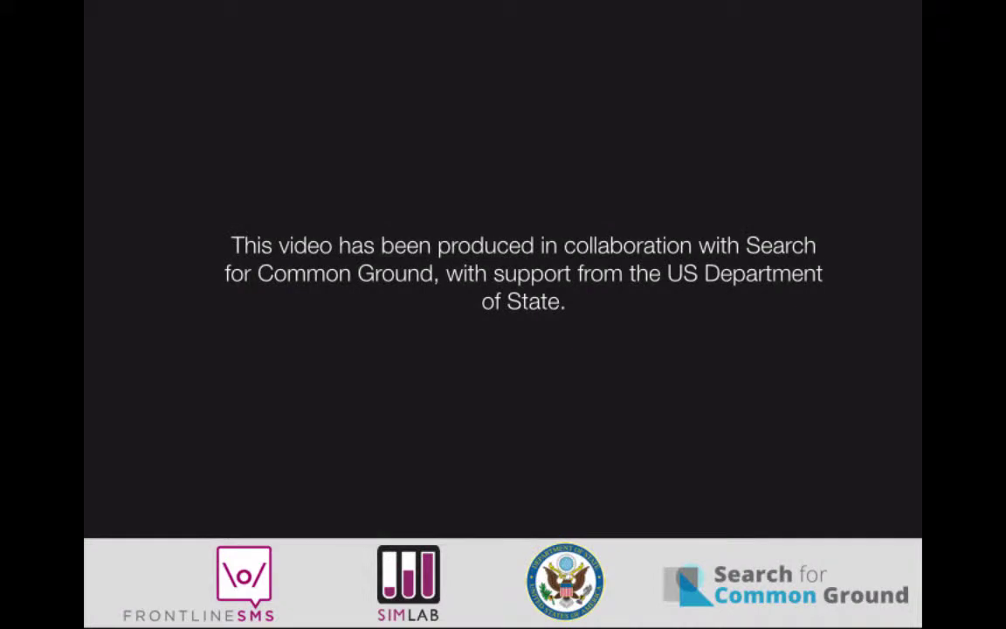